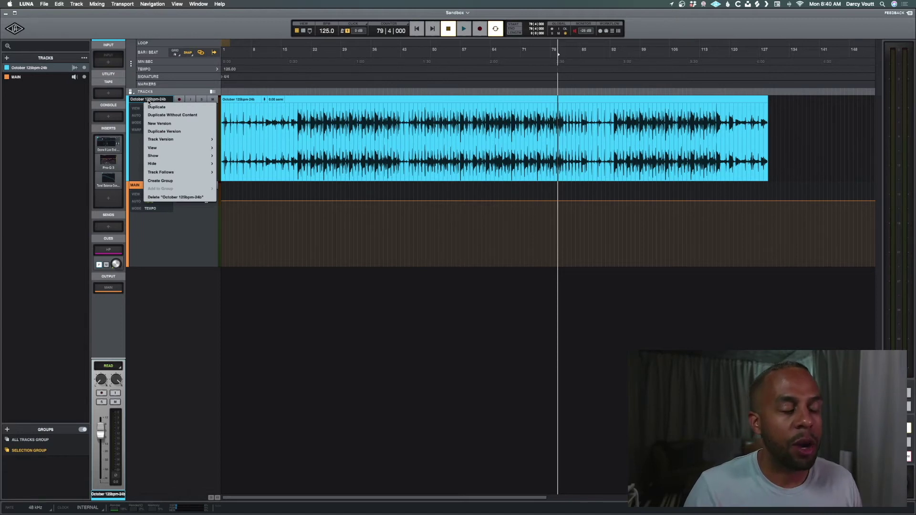
{"action": "mouse_move", "coordinate": [161, 140]}
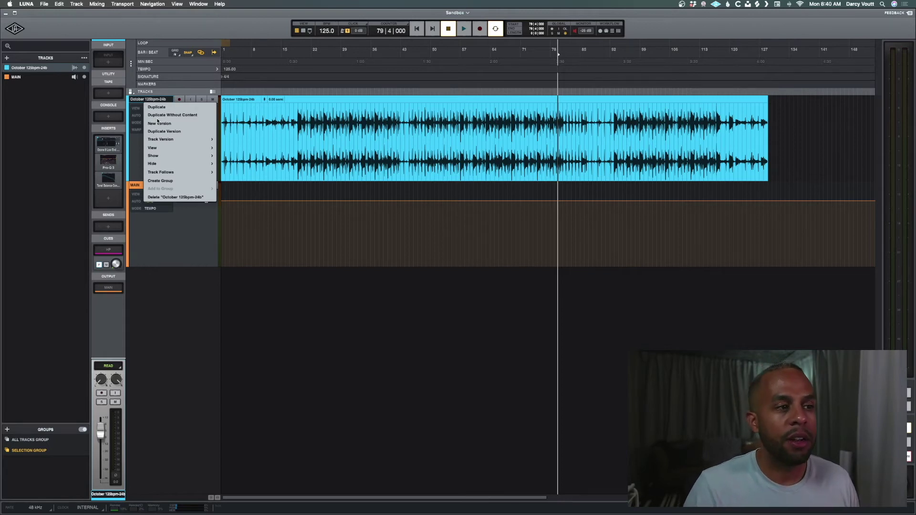
{"action": "key", "text": "Escape"}
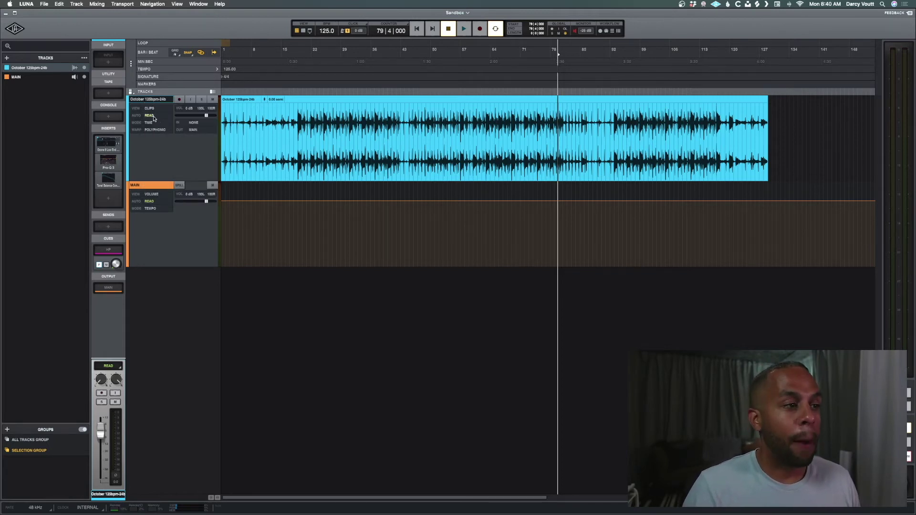
Step: Compare the Medium (Default) track height with a smaller one and set all tracks to Extra Large
{"action": "left_click", "coordinate": [131, 92]}
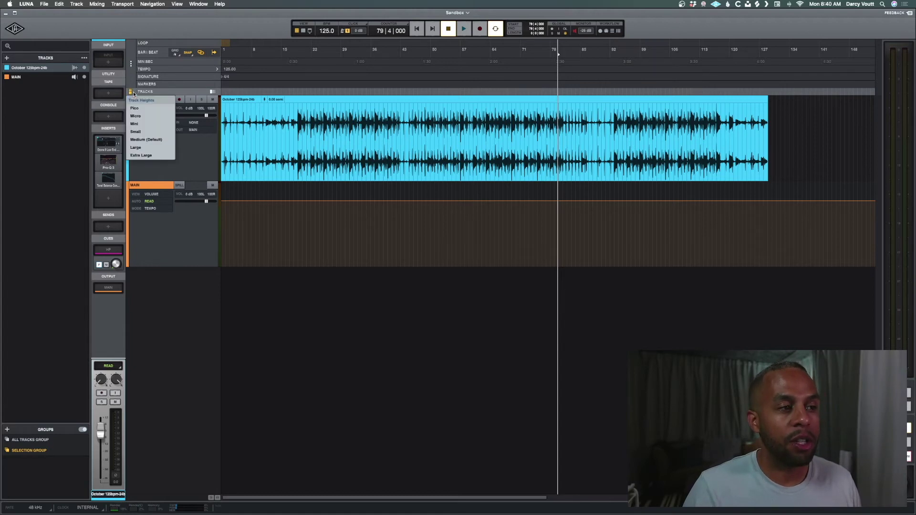
{"action": "left_click", "coordinate": [151, 140]}
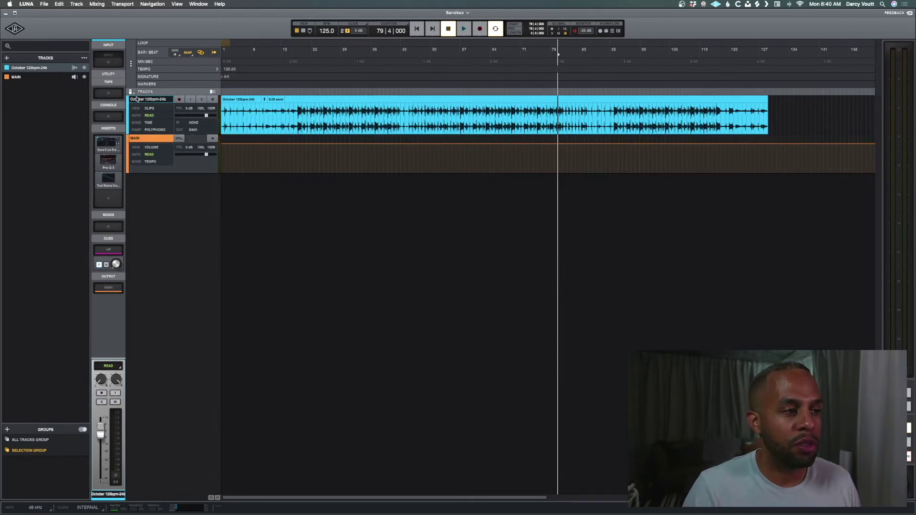
{"action": "left_click", "coordinate": [130, 91]}
{"action": "left_click", "coordinate": [136, 116]}
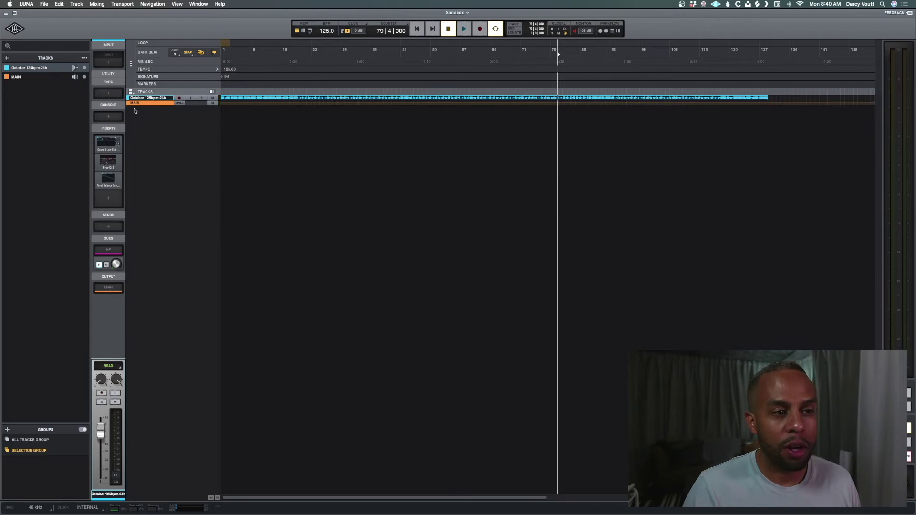
{"action": "left_click", "coordinate": [131, 92]}
{"action": "left_click", "coordinate": [142, 156]}
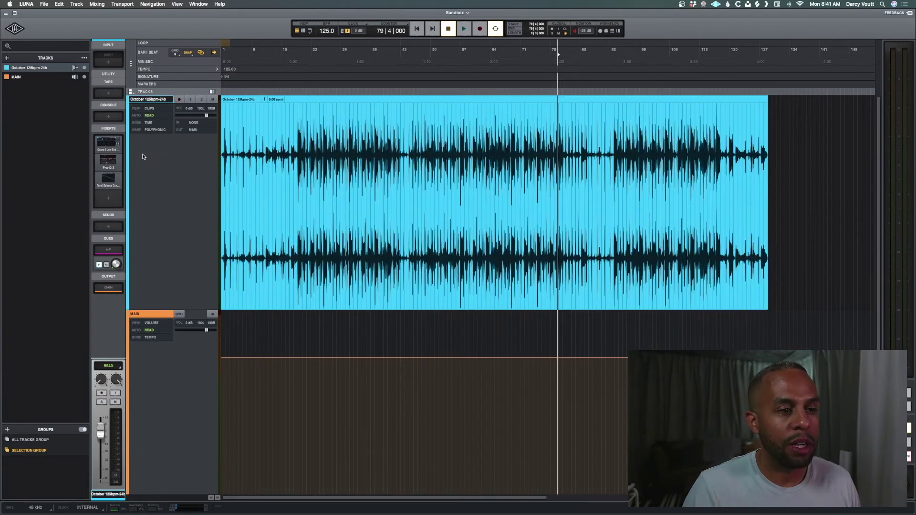
Step: Hide and restore the Signature ruler in the timeline settings, and place the playhead at the start of bar 1
{"action": "left_click", "coordinate": [132, 80]}
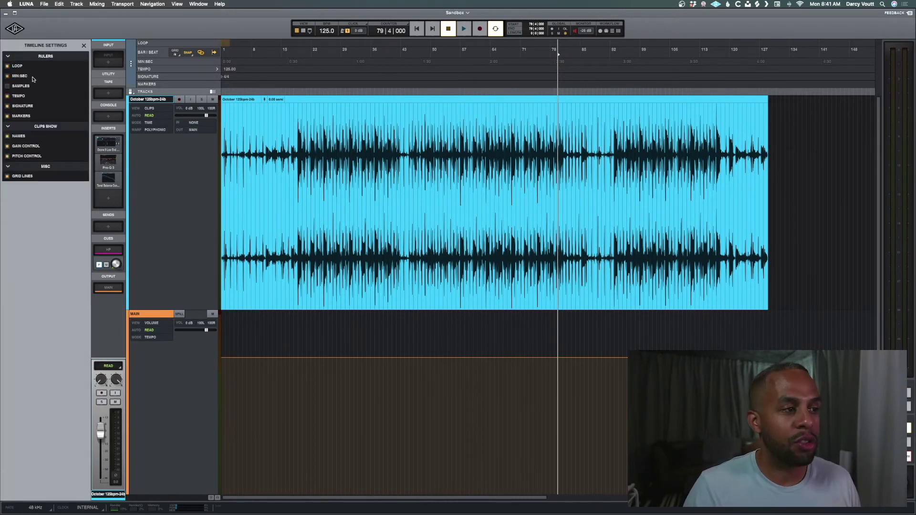
{"action": "left_click", "coordinate": [7, 106]}
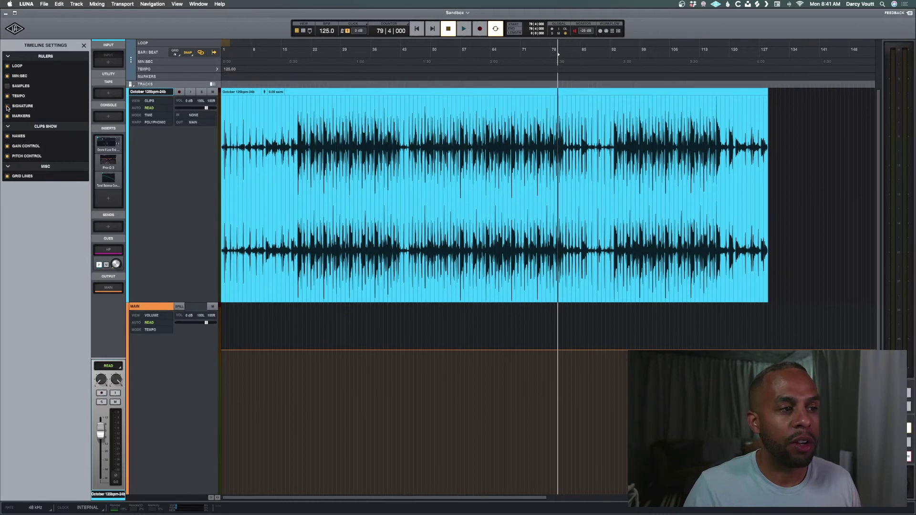
{"action": "left_click", "coordinate": [7, 105]}
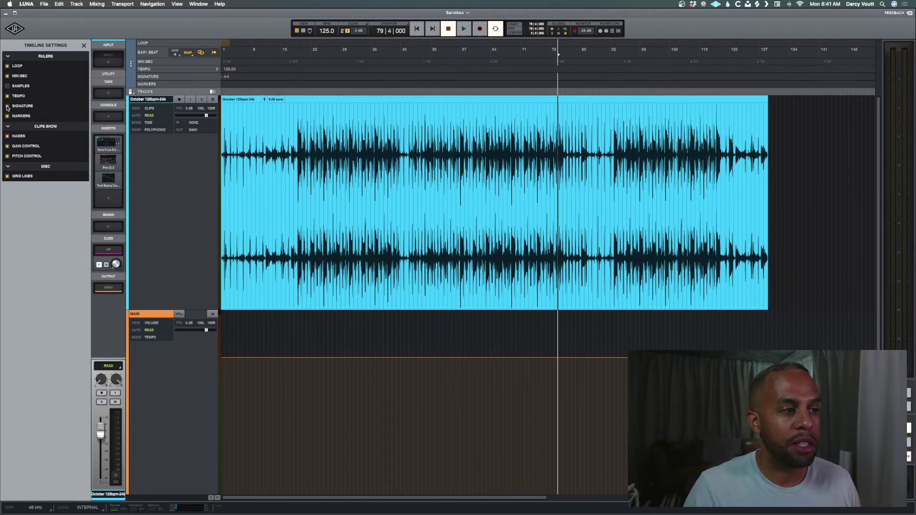
{"action": "left_click", "coordinate": [223, 79]}
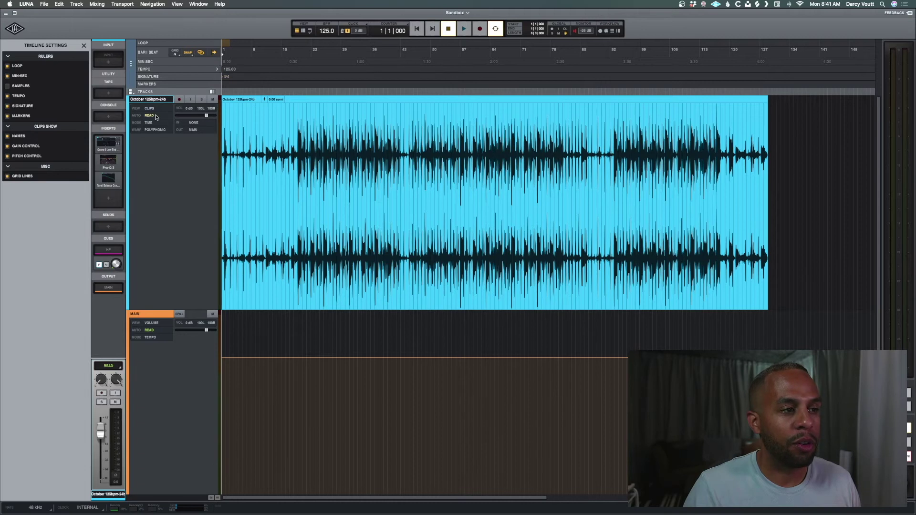
Step: Toggle the Markers and Min:Sec rulers off and back on
{"action": "left_click", "coordinate": [6, 117]}
{"action": "left_click", "coordinate": [7, 117]}
{"action": "left_click", "coordinate": [6, 76]}
{"action": "left_click", "coordinate": [6, 77]}
{"action": "left_click", "coordinate": [6, 76]}
{"action": "left_click", "coordinate": [7, 77]}
Step: Toggle the clip gain control, clip names and grid lines off and back on, and close the timeline settings
{"action": "left_click", "coordinate": [7, 147]}
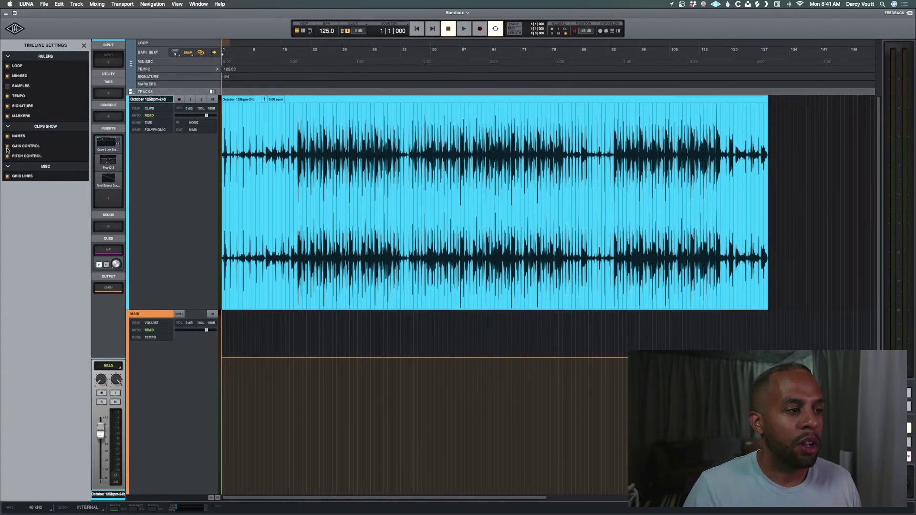
{"action": "left_click", "coordinate": [7, 146]}
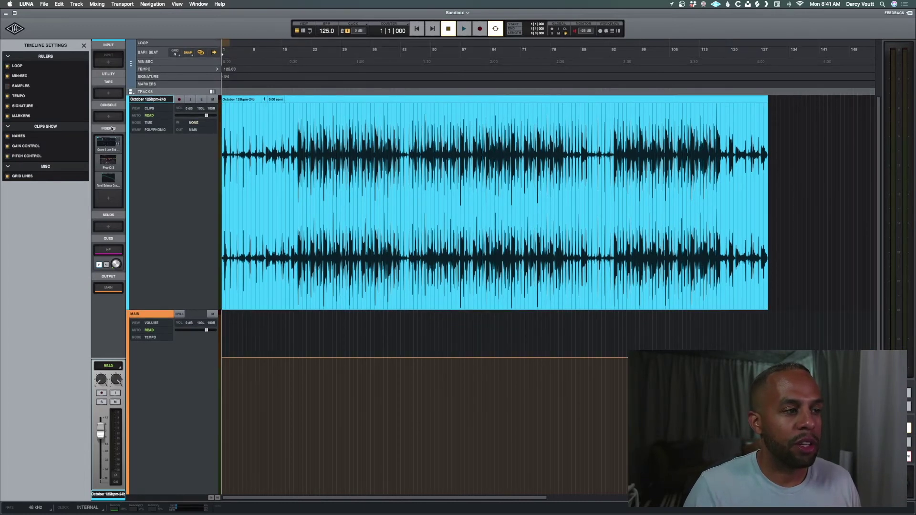
{"action": "left_click", "coordinate": [7, 138]}
{"action": "left_click", "coordinate": [6, 137]}
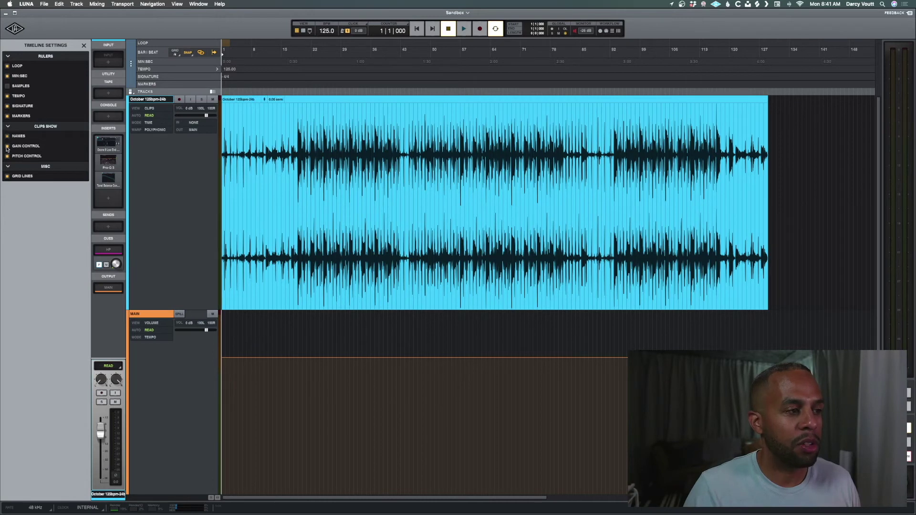
{"action": "left_click", "coordinate": [6, 177]}
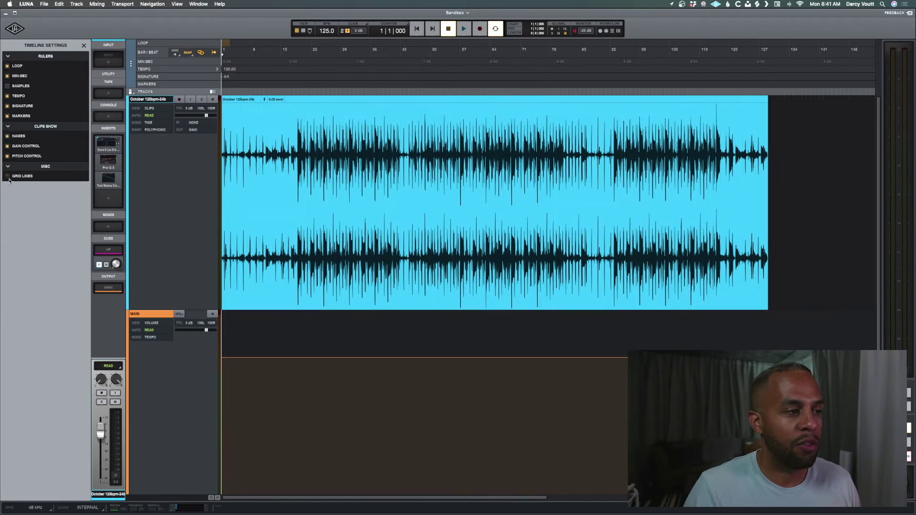
{"action": "left_click", "coordinate": [7, 177]}
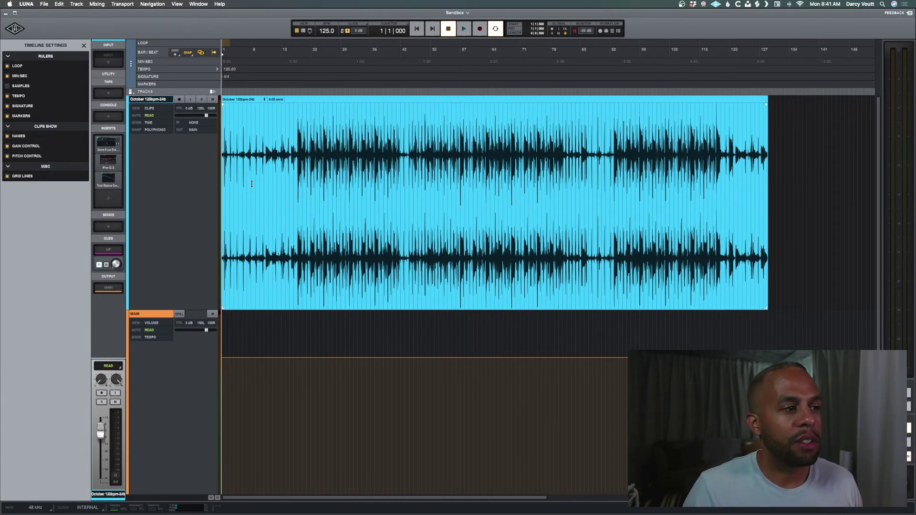
{"action": "left_click", "coordinate": [84, 46]}
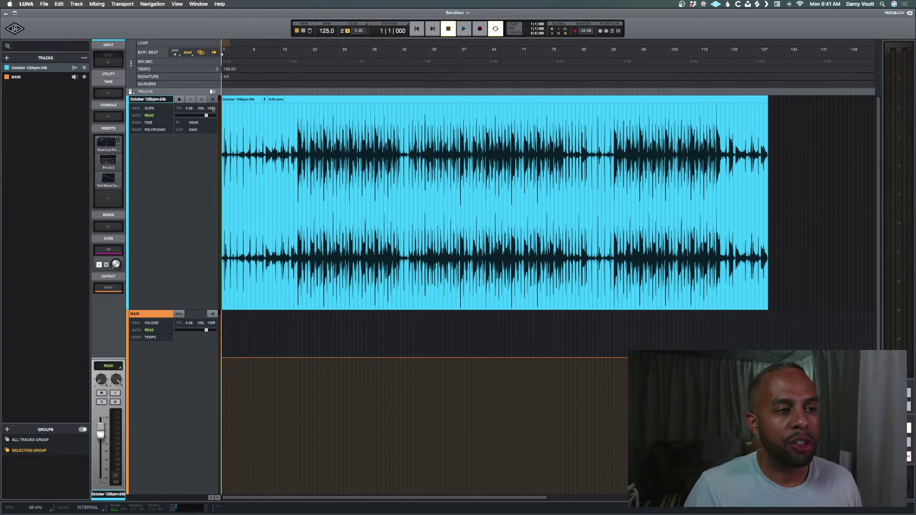
Step: Show the track versions column and look over the snap type, grid resolution and metronome click options
{"action": "left_click", "coordinate": [212, 91]}
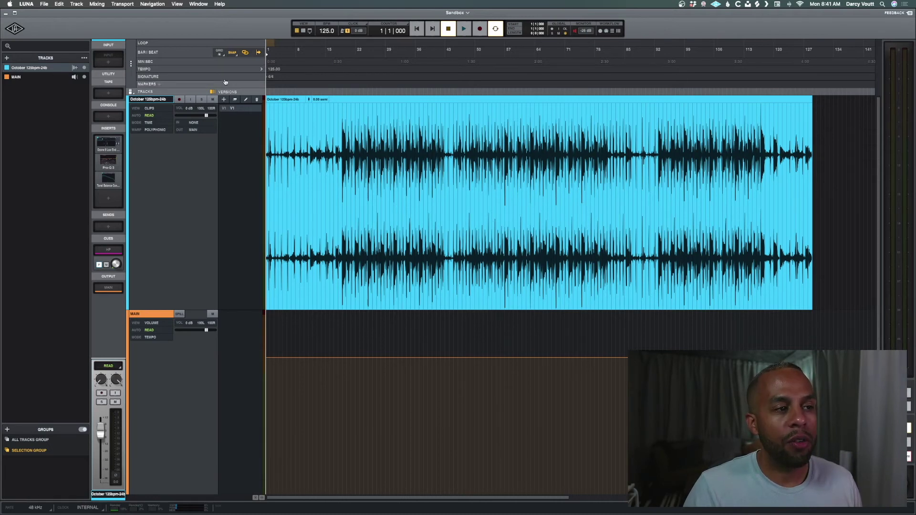
{"action": "left_click", "coordinate": [235, 53]}
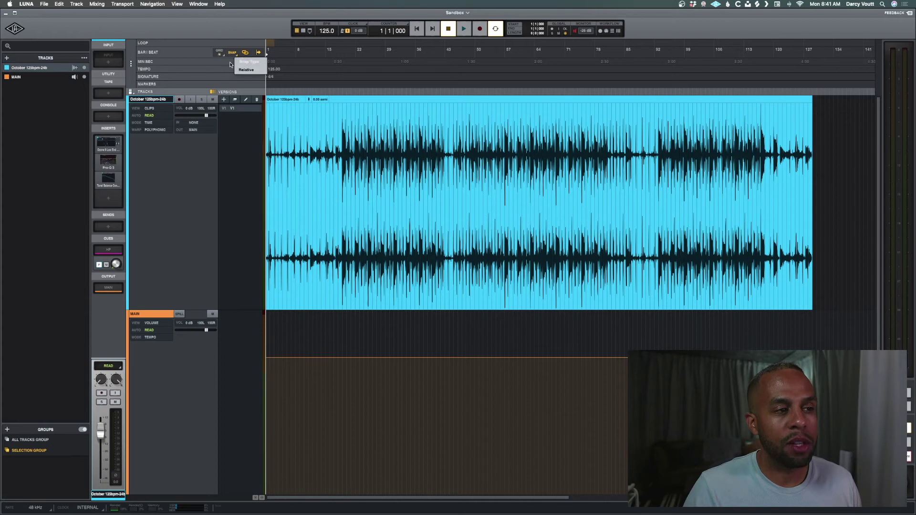
{"action": "left_click", "coordinate": [224, 57]}
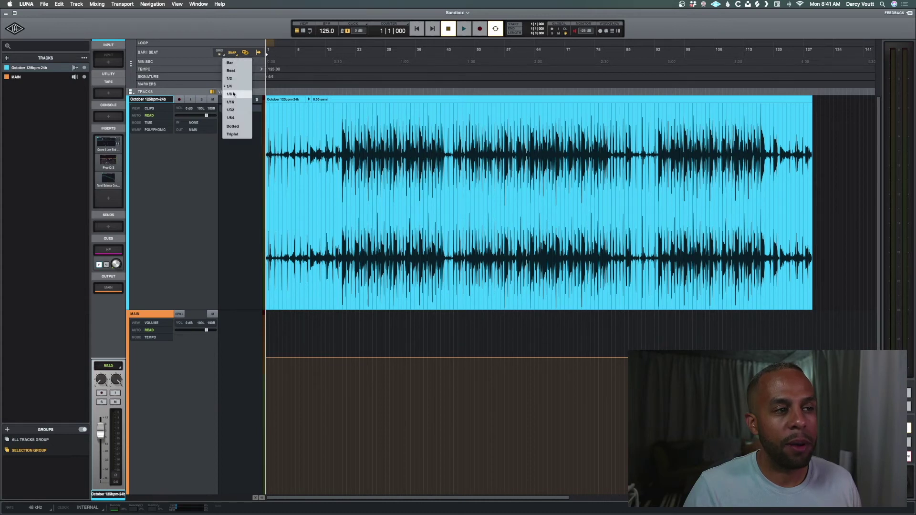
{"action": "left_click", "coordinate": [243, 76]}
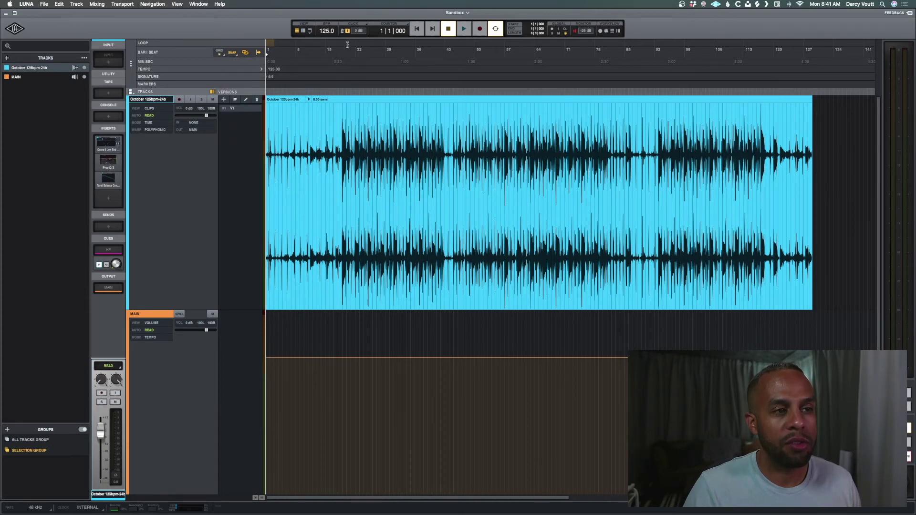
{"action": "left_click", "coordinate": [367, 24]}
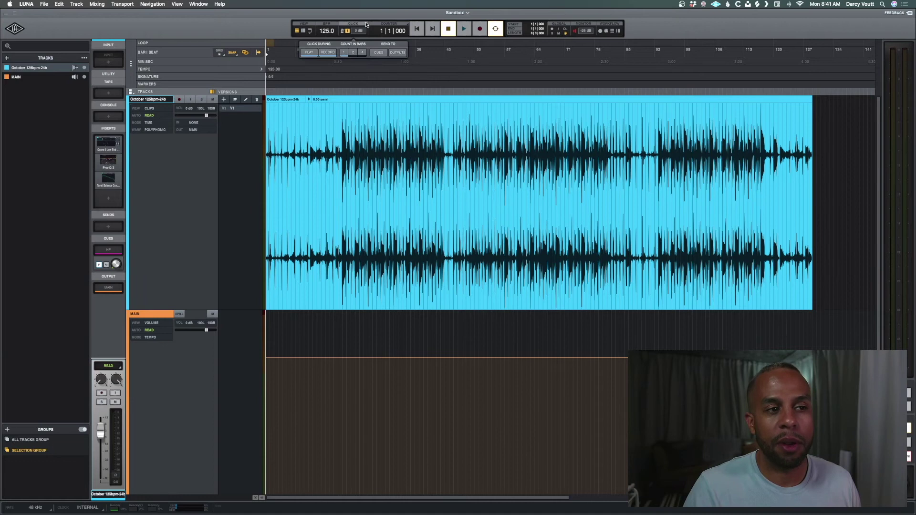
Step: Switch the counter format to Min:Sec and to Samples, and place the playhead at bar 47
{"action": "left_click", "coordinate": [395, 24]}
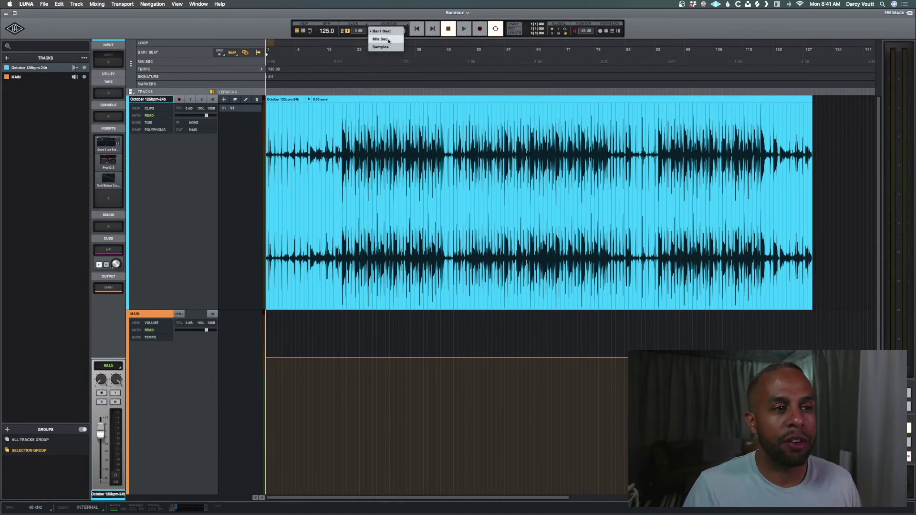
{"action": "left_click", "coordinate": [390, 39]}
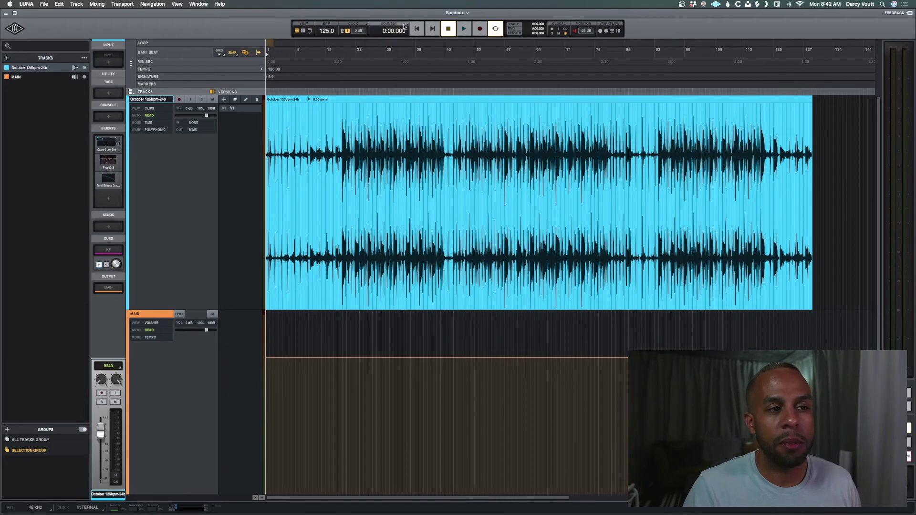
{"action": "left_click", "coordinate": [402, 29]}
{"action": "left_click", "coordinate": [393, 46]}
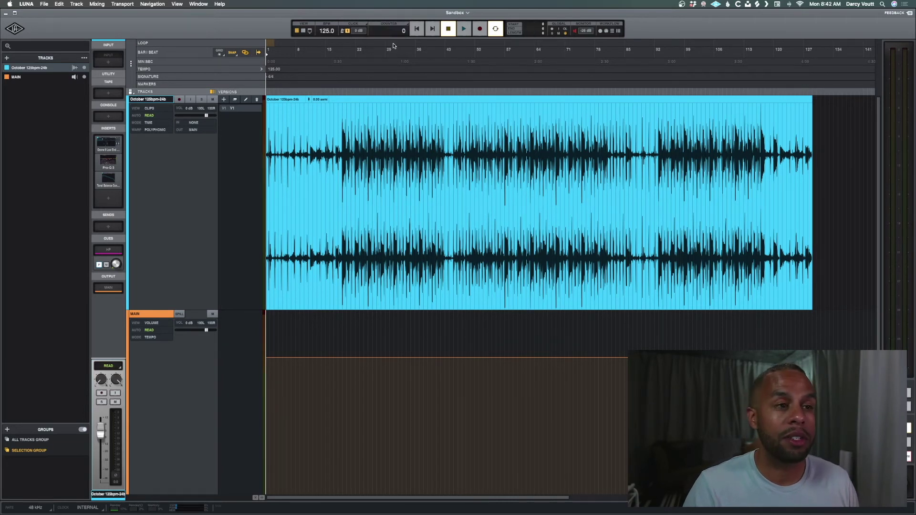
{"action": "left_click", "coordinate": [462, 90]}
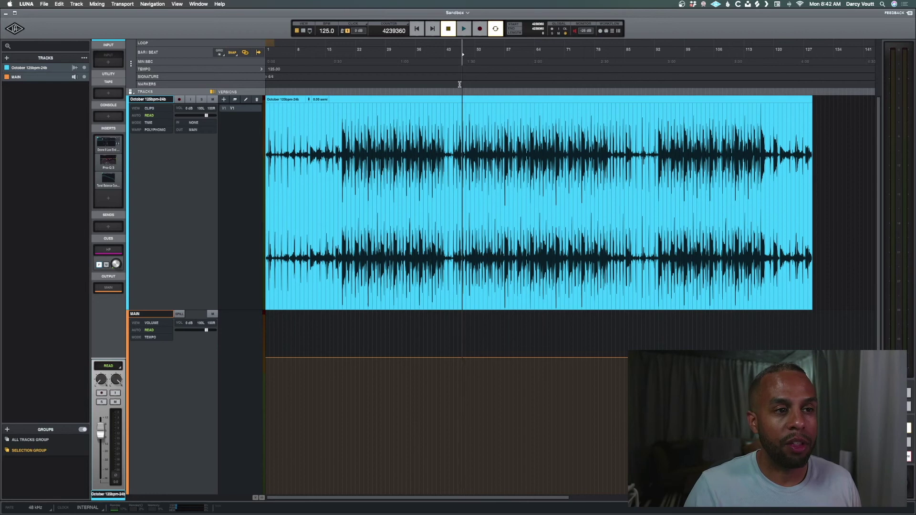
Step: Cycle the counter format through Min:Sec, Bar|Beat and Samples, ending on Bar|Beat
{"action": "left_click", "coordinate": [397, 26]}
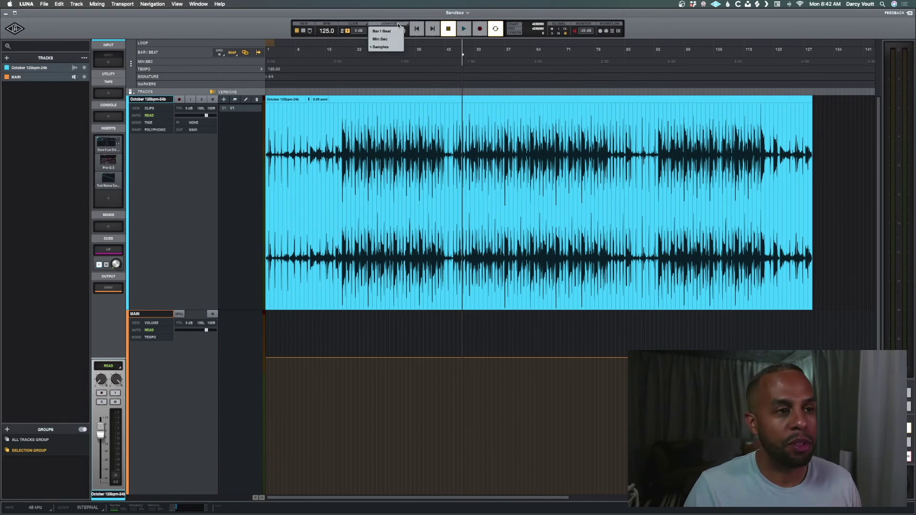
{"action": "left_click", "coordinate": [391, 42]}
{"action": "left_click", "coordinate": [397, 26]}
{"action": "left_click", "coordinate": [393, 33]}
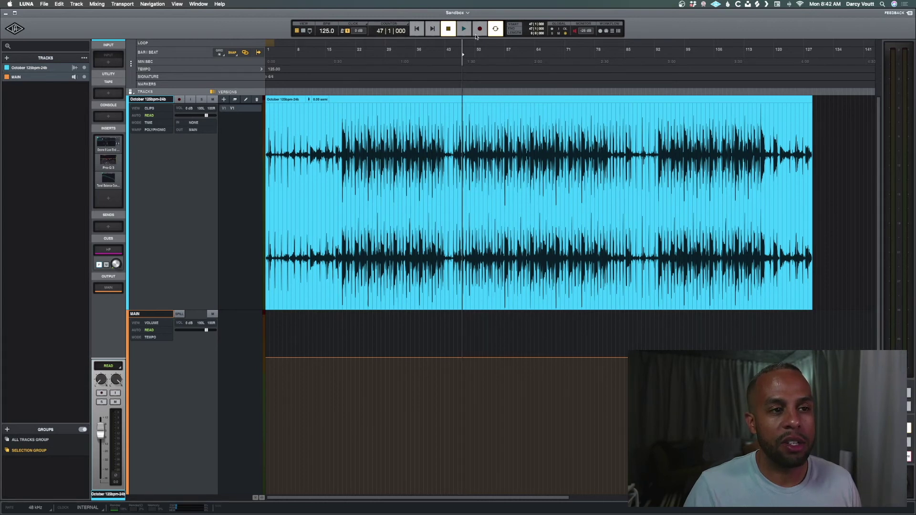
{"action": "left_click", "coordinate": [397, 27]}
{"action": "left_click", "coordinate": [392, 33]}
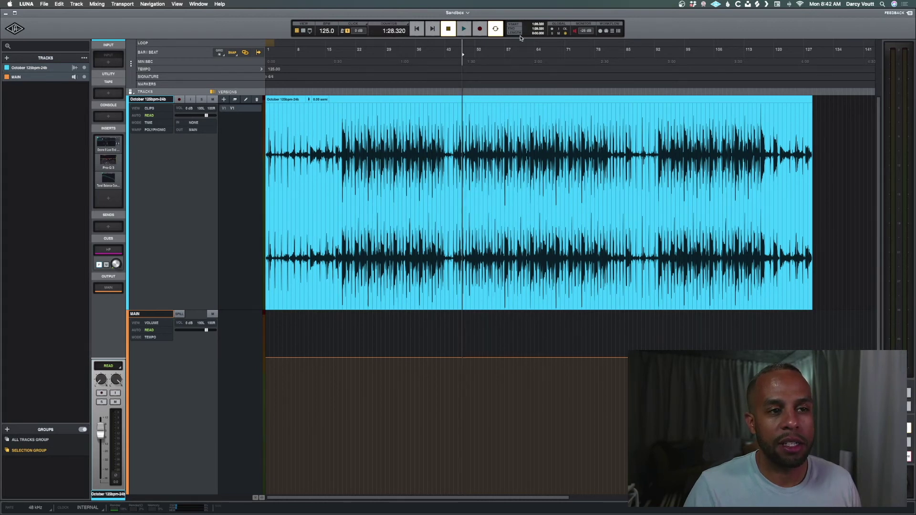
{"action": "left_click", "coordinate": [389, 29]}
{"action": "left_click", "coordinate": [394, 45]}
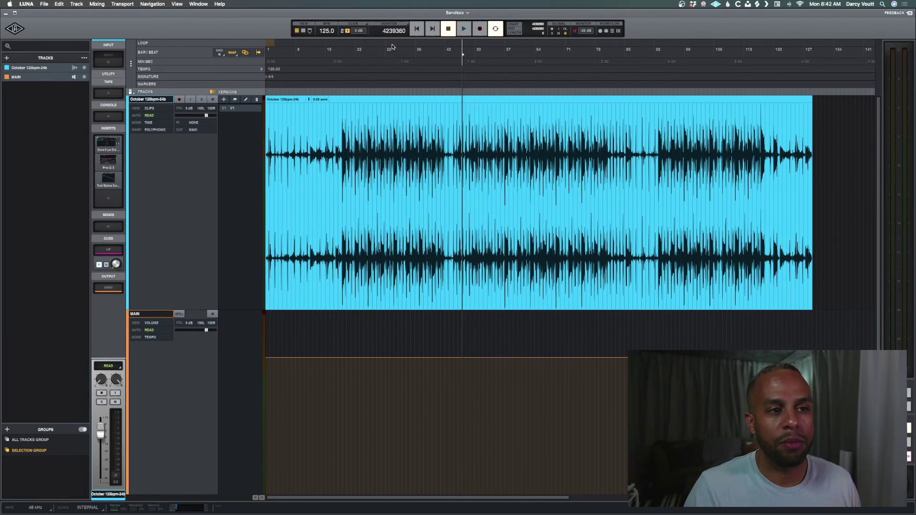
{"action": "left_click", "coordinate": [394, 31]}
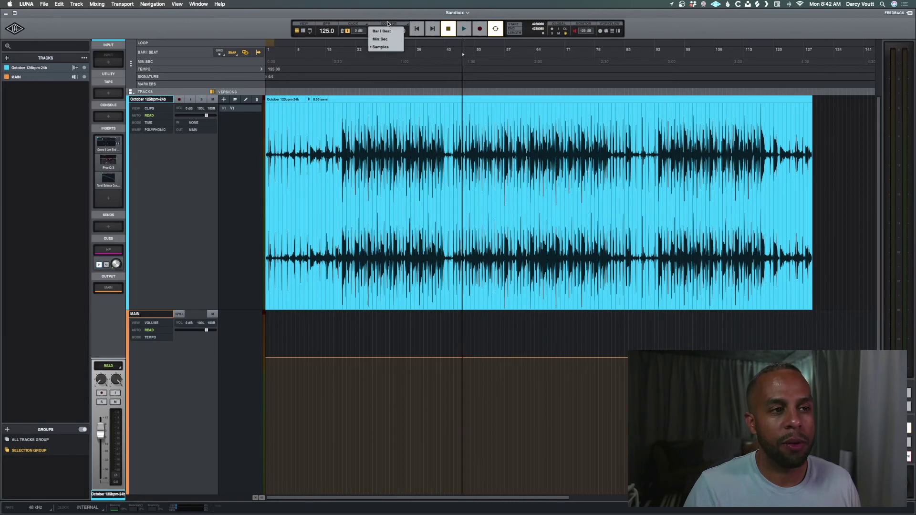
{"action": "left_click", "coordinate": [389, 31]}
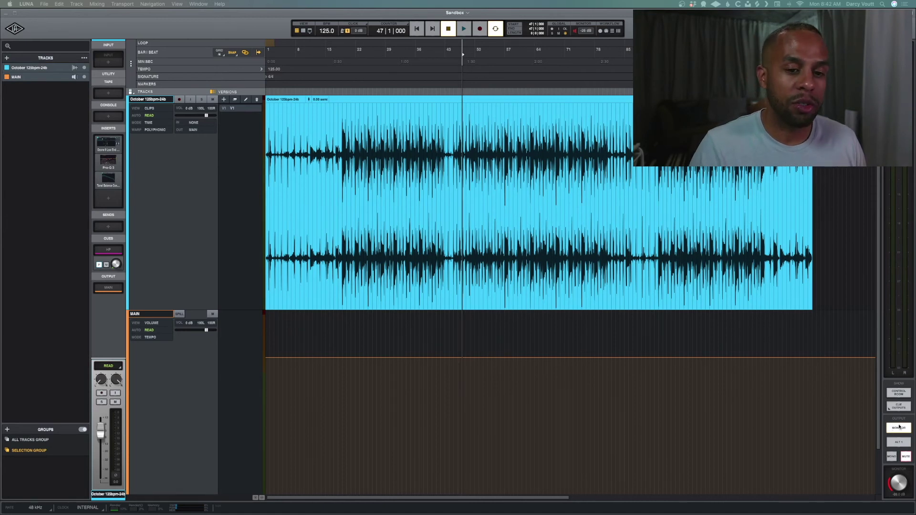
{"action": "left_click", "coordinate": [898, 392]}
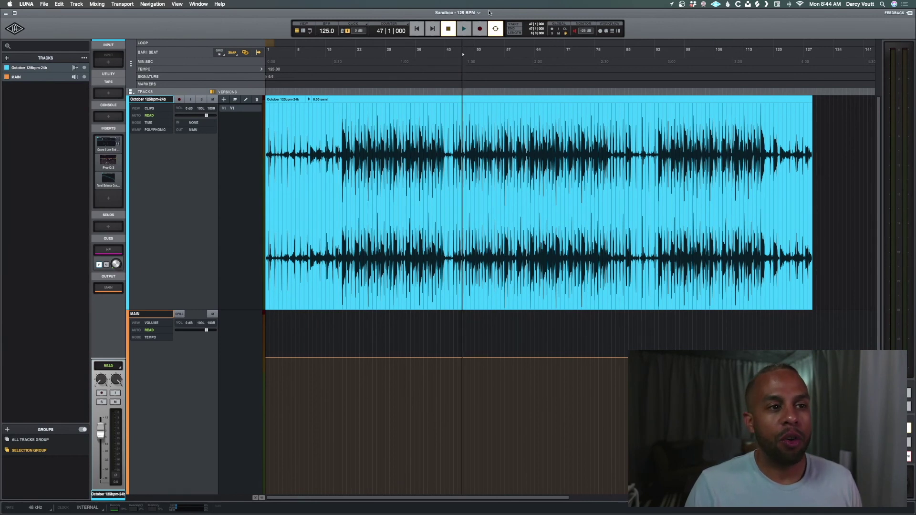
Step: Rename the session to "Sandbox - C minor" in the session info
{"action": "left_click", "coordinate": [479, 15]}
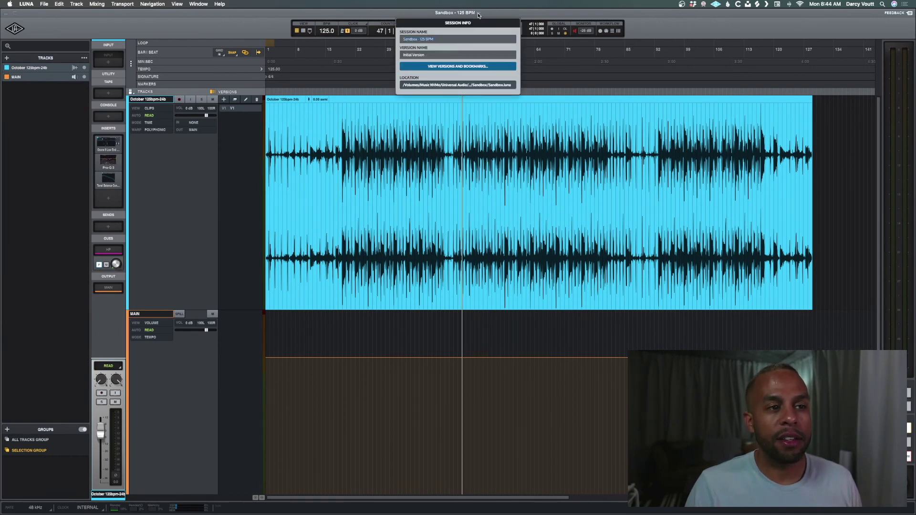
{"action": "left_click", "coordinate": [443, 39]}
{"action": "mouse_move", "coordinate": [439, 39]}
{"action": "left_mouse_down"}
{"action": "mouse_move", "coordinate": [404, 39]}
{"action": "mouse_move", "coordinate": [421, 40]}
{"action": "left_mouse_up"}
{"action": "key", "text": "BackSpace"}
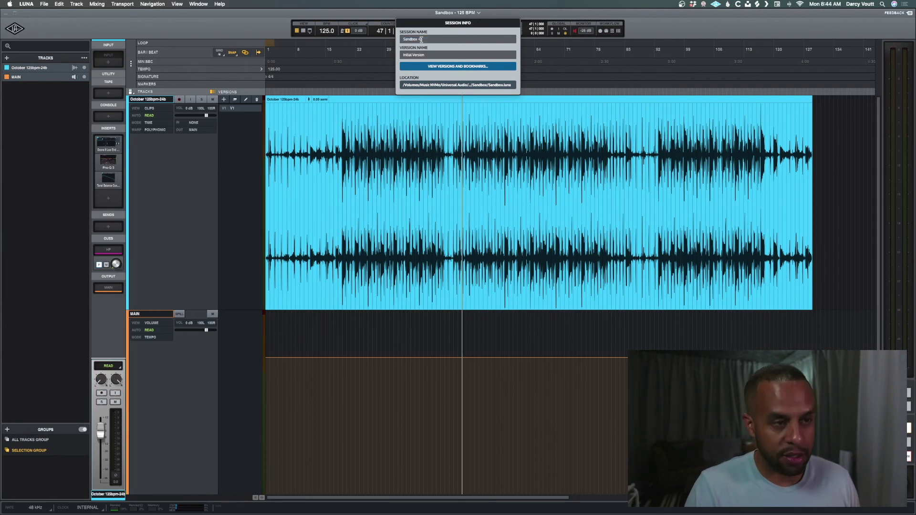
{"action": "type", "text": "Demo"}
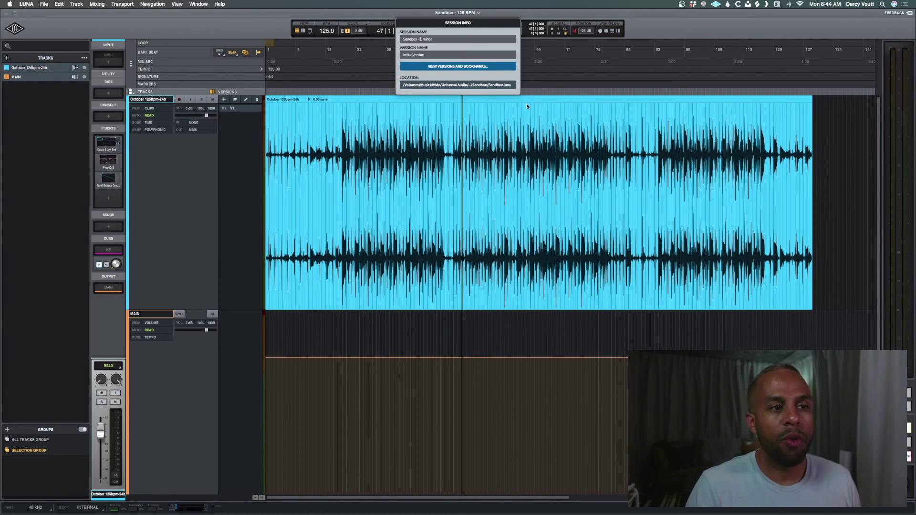
{"action": "key", "text": "Return"}
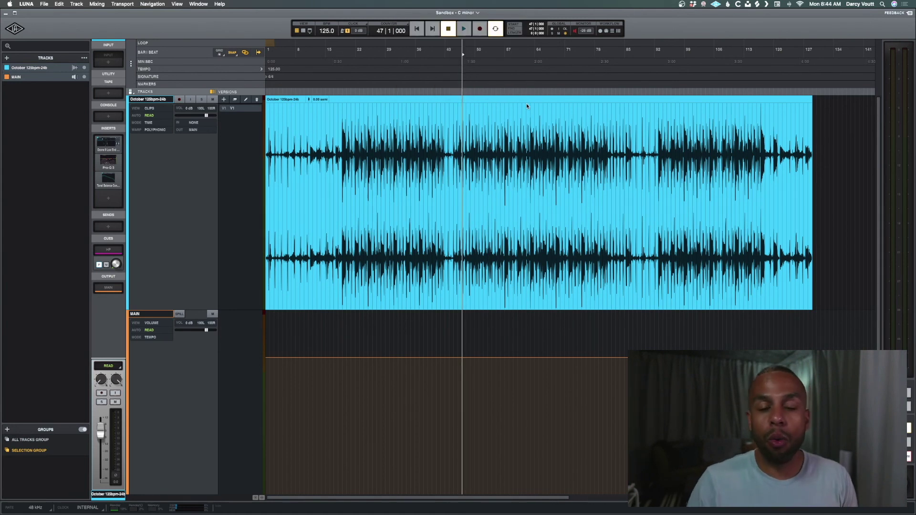